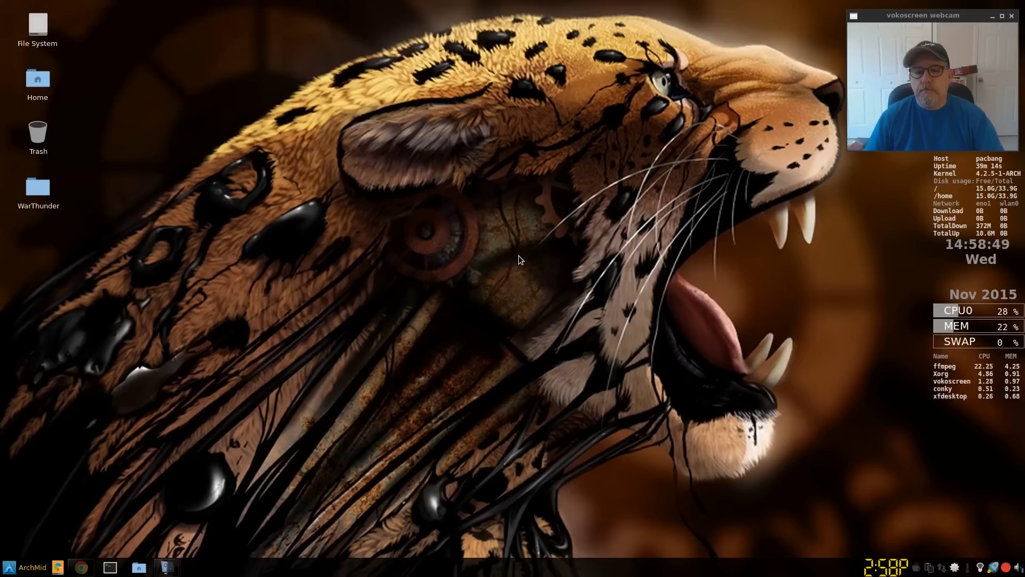
Step: Restore the midfingr YouTube Videos page in Chrome and nudge the window into place
right_click(518, 255)
click(511, 254)
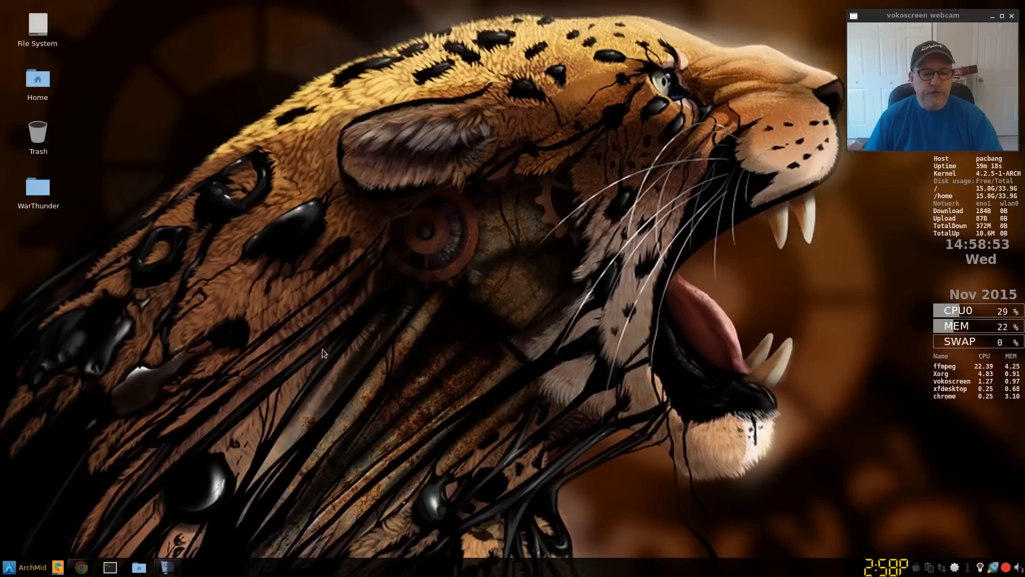
click(82, 567)
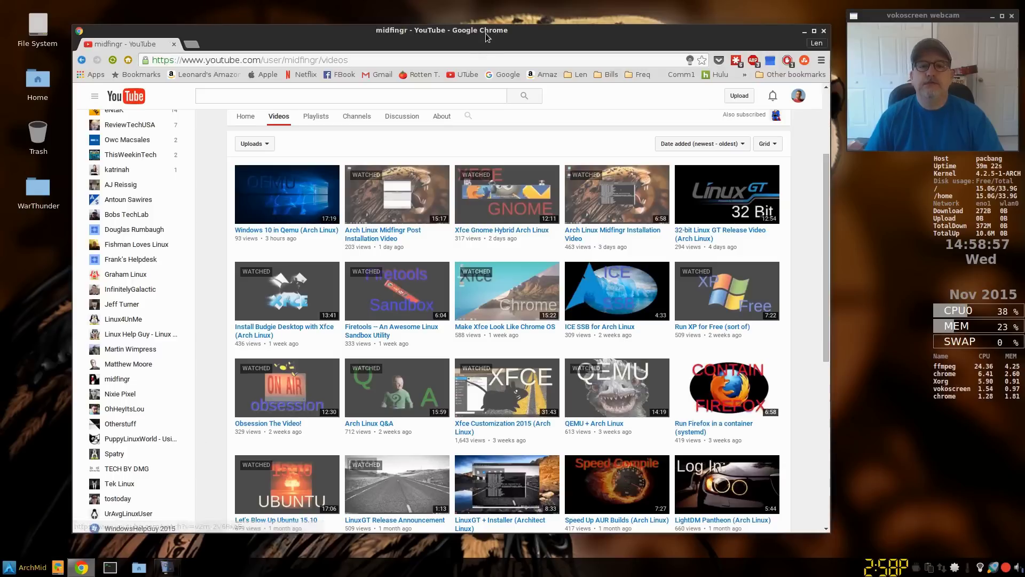
drag(486, 37, 480, 34)
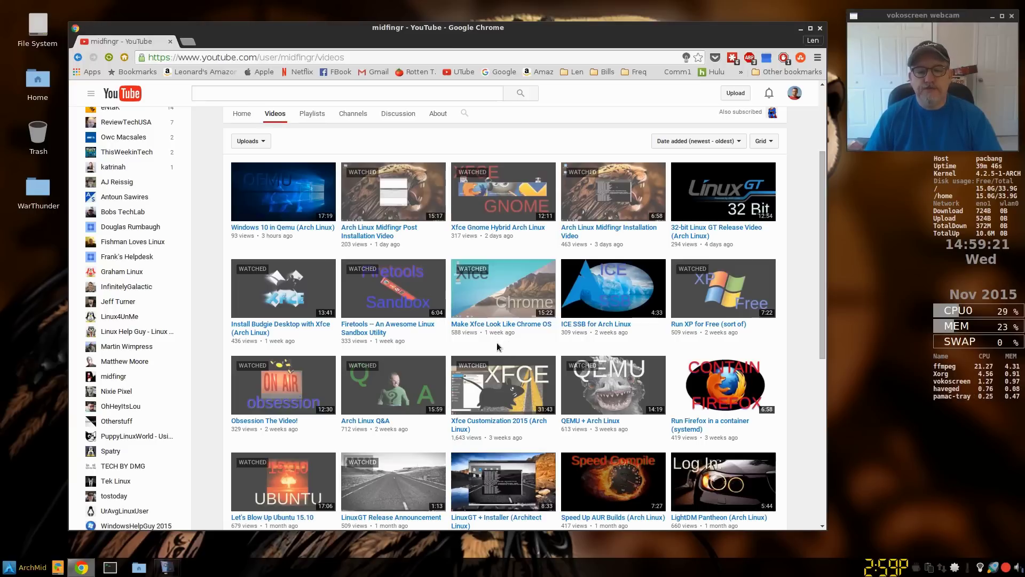
Step: Scroll through the channel's thumbnail grid of recent Arch Linux uploads
scroll(497, 347, down, 2)
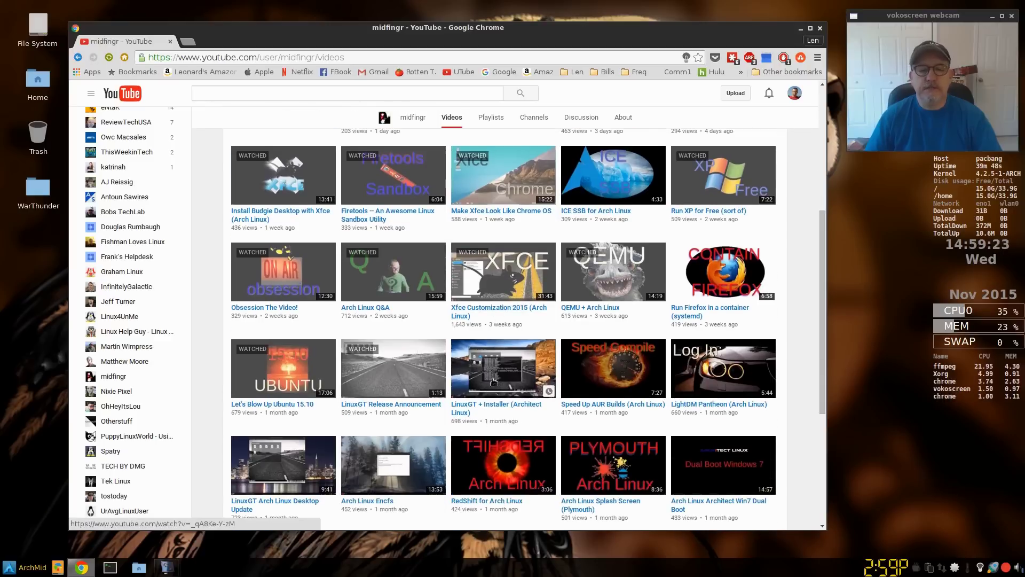
scroll(494, 382, down, 2)
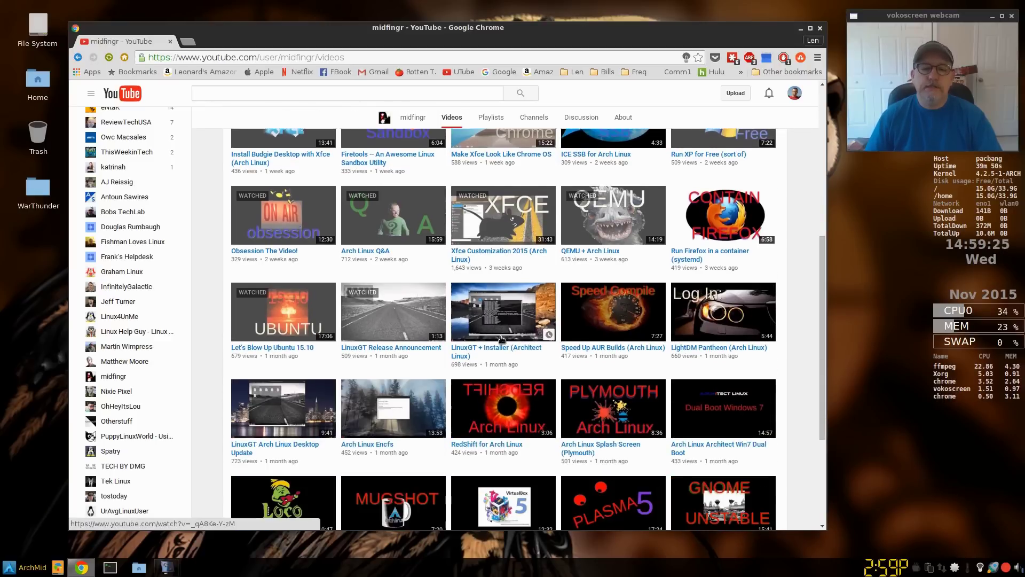
scroll(470, 336, down, 3)
scroll(453, 335, up, 4)
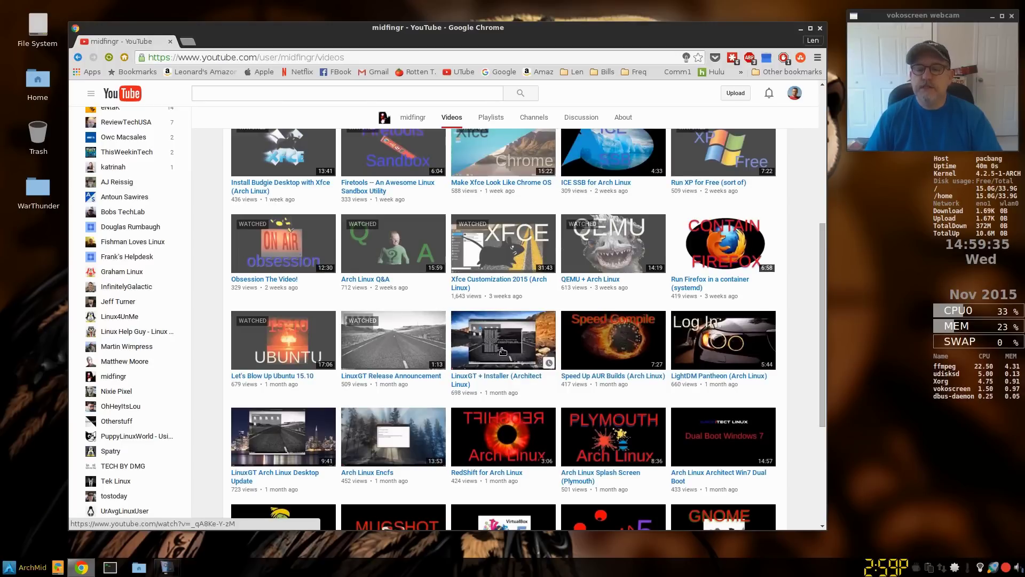
Step: Scroll back to the top of the channel page and minimize Chrome to reveal the desktop
scroll(502, 351, up, 5)
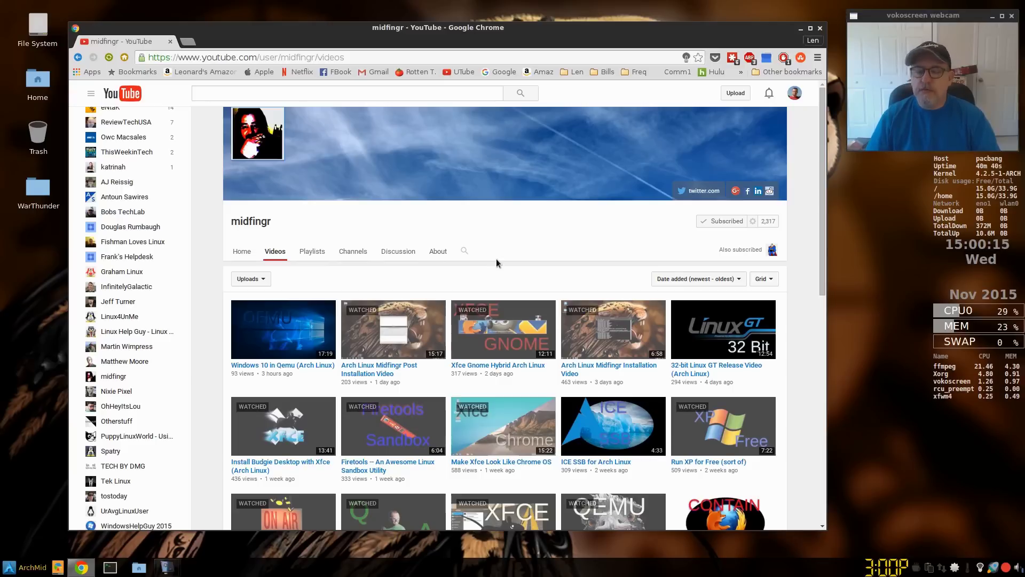
click(801, 29)
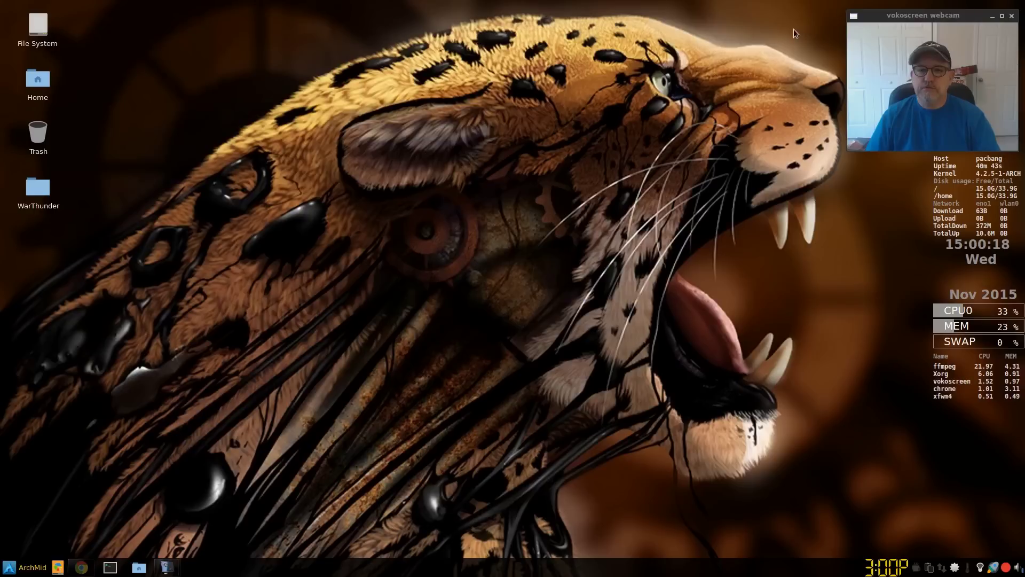
Step: Launch Print Settings from the Whisker Menu's Settings category, showing the Brother-MFC-J870DW printer
click(10, 569)
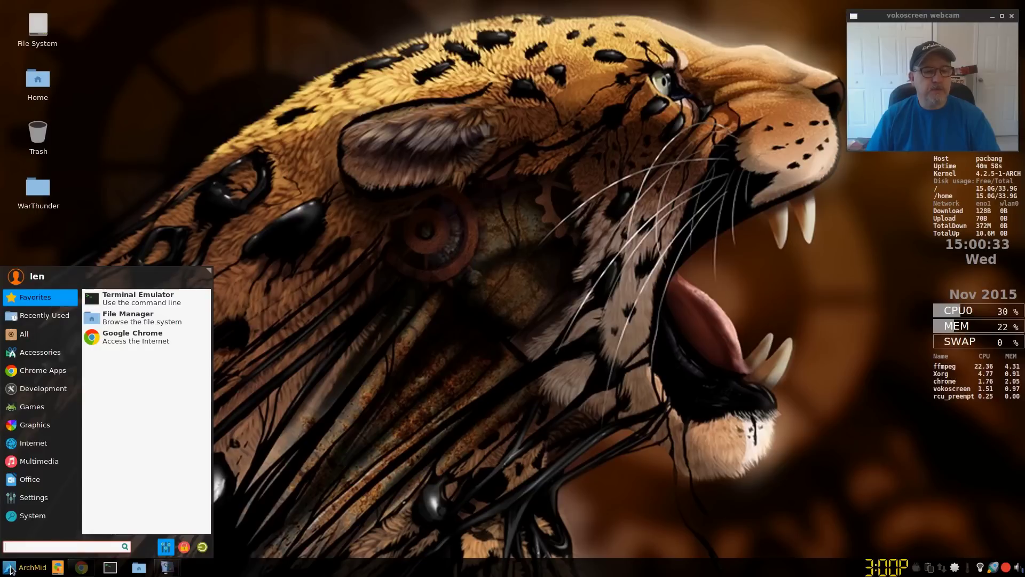
click(10, 569)
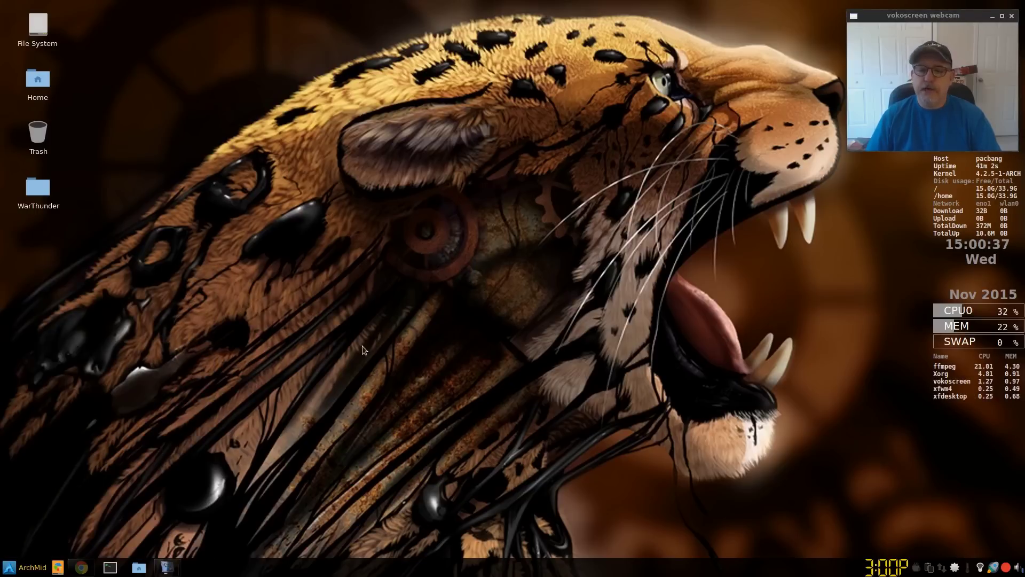
click(6, 570)
click(27, 499)
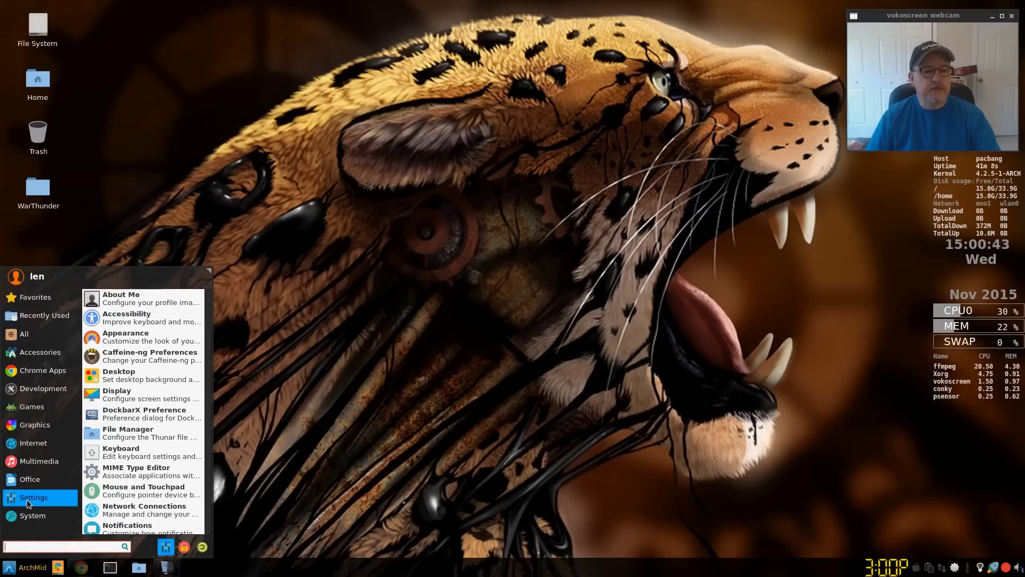
scroll(166, 466, down, 3)
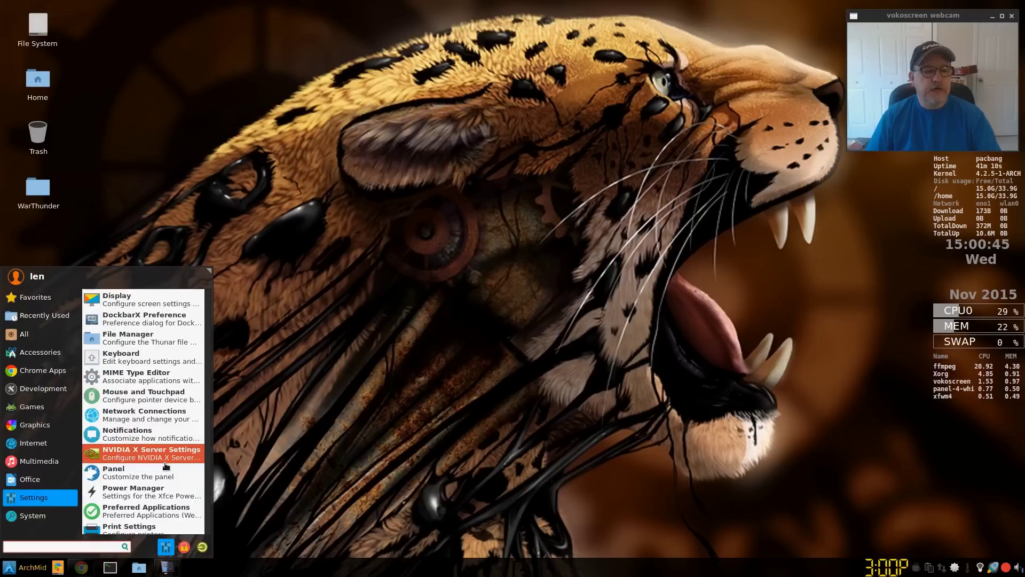
scroll(160, 464, down, 1)
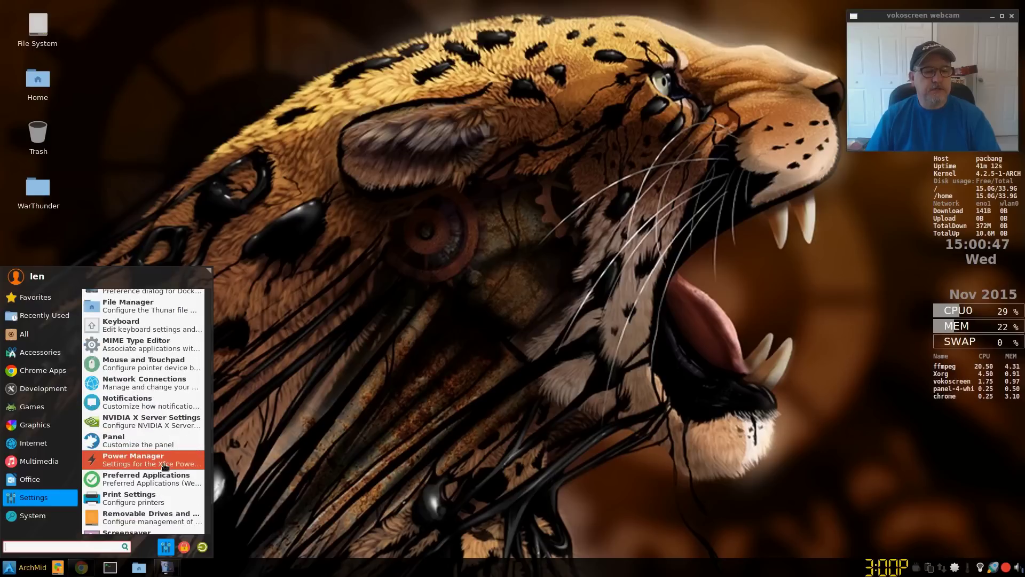
click(133, 499)
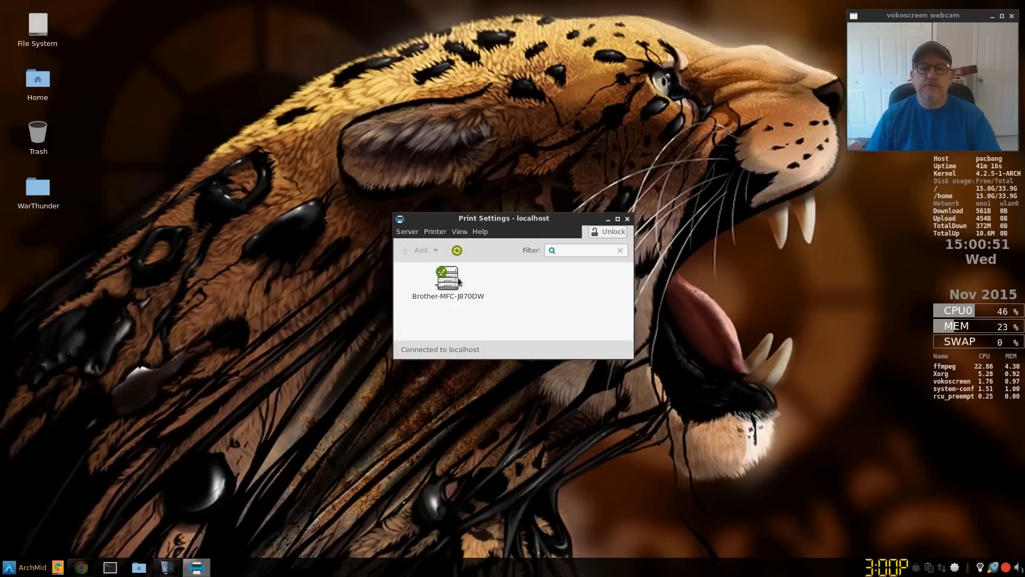
Step: Move the Print Settings window up to the top right of the screen
drag(502, 223, 678, 37)
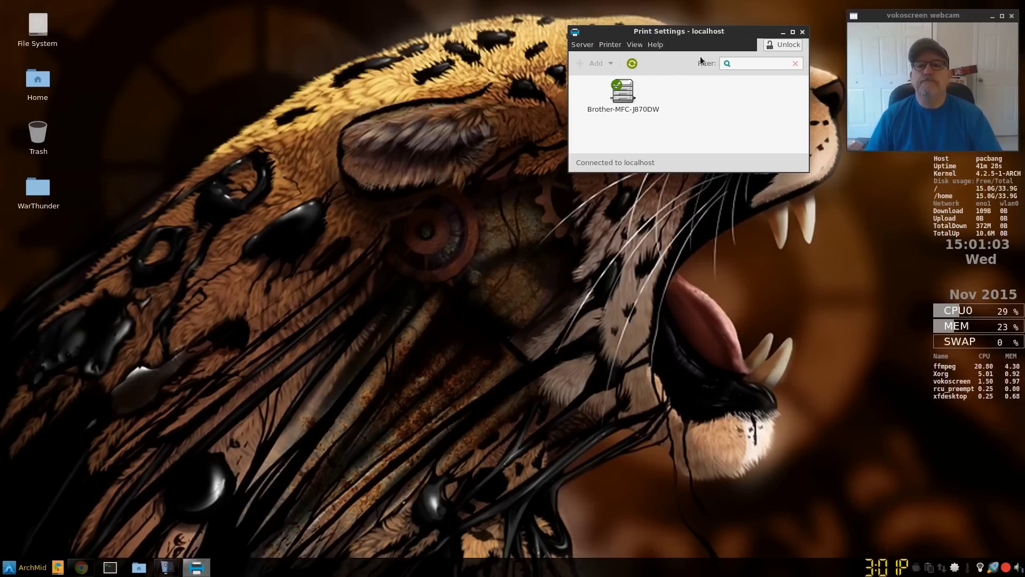
click(297, 136)
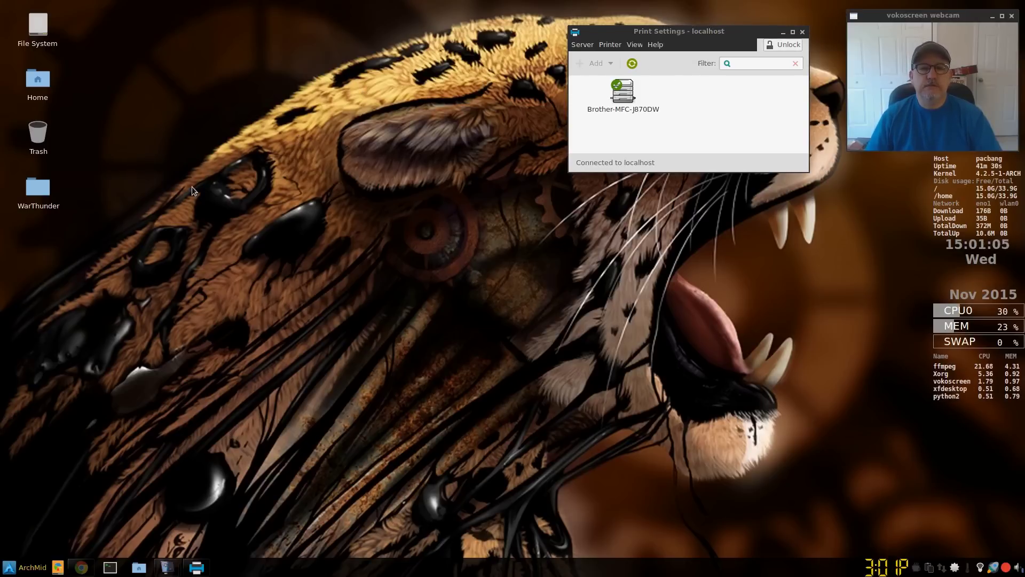
Step: Browse to 128gig > Documents on the 127 GB volume in the file manager
double_click(27, 82)
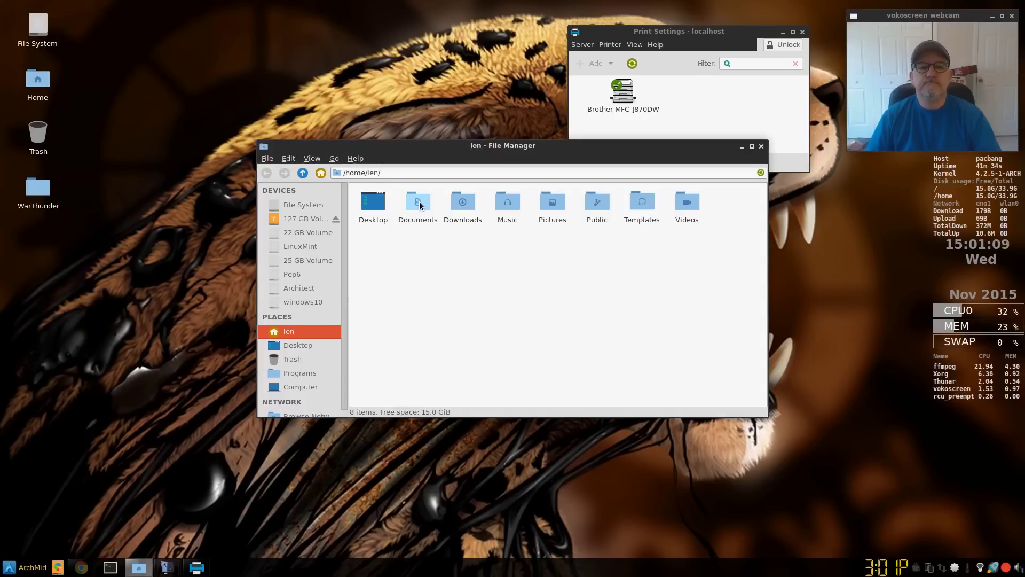
click(295, 219)
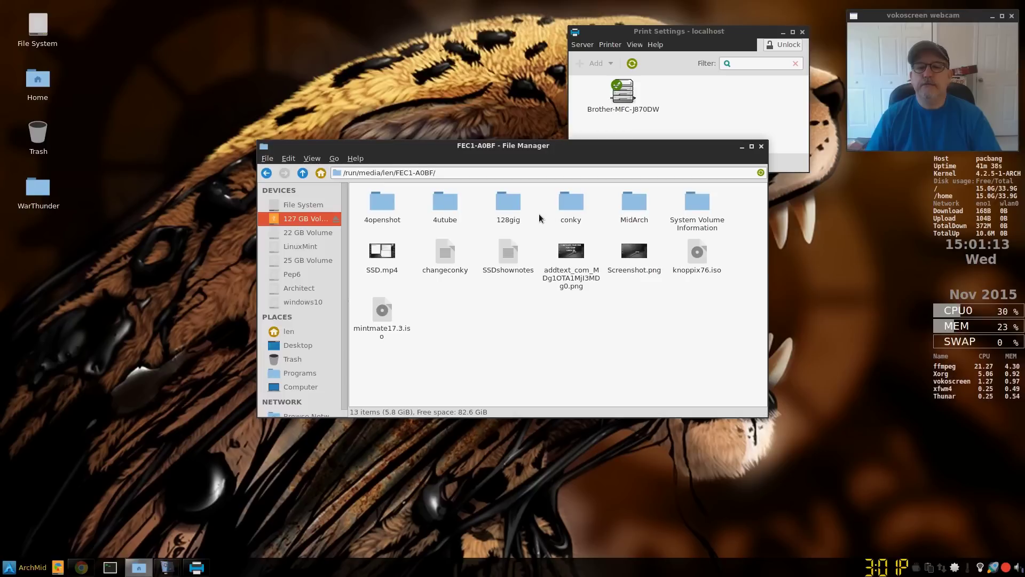
double_click(514, 206)
click(376, 207)
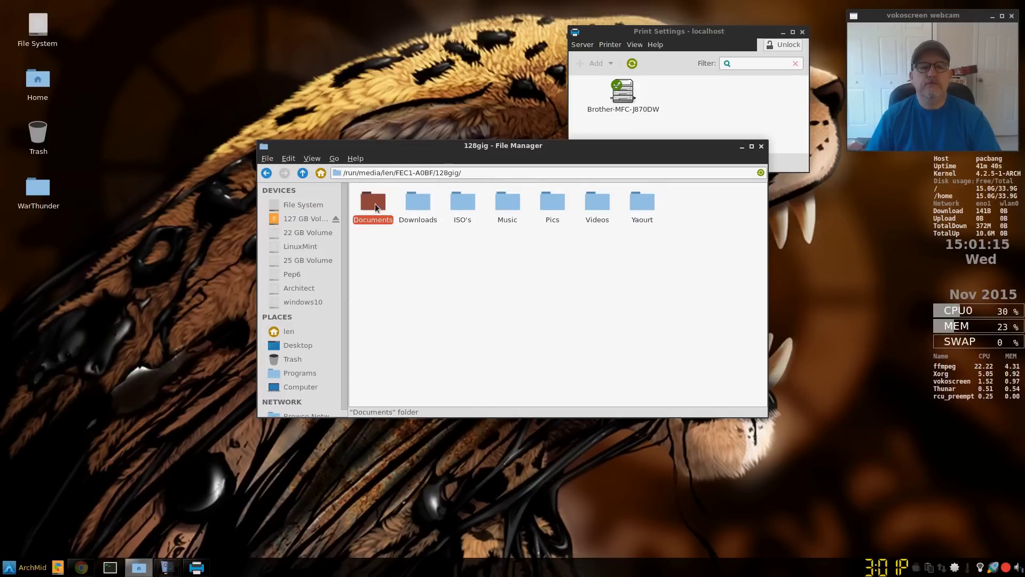
double_click(375, 207)
Step: Open the Arch Printer Config Menu note in Leafpad, read it, and close it
click(386, 263)
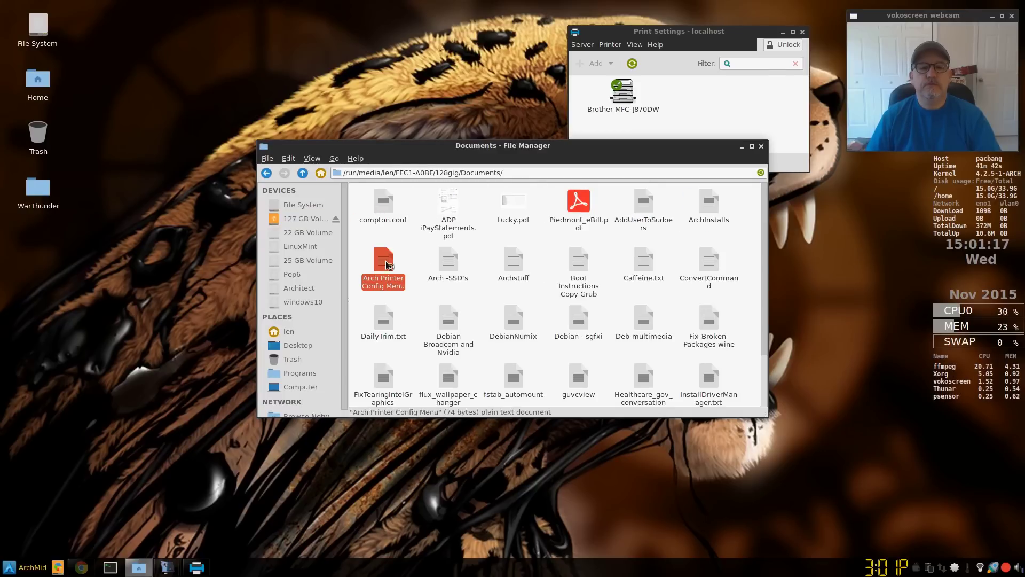
double_click(386, 260)
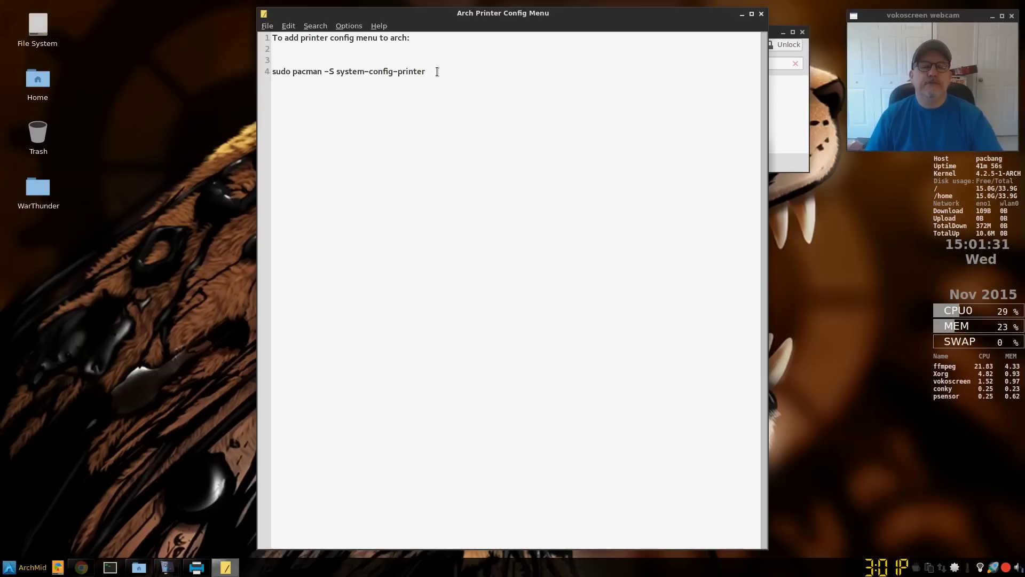
click(762, 14)
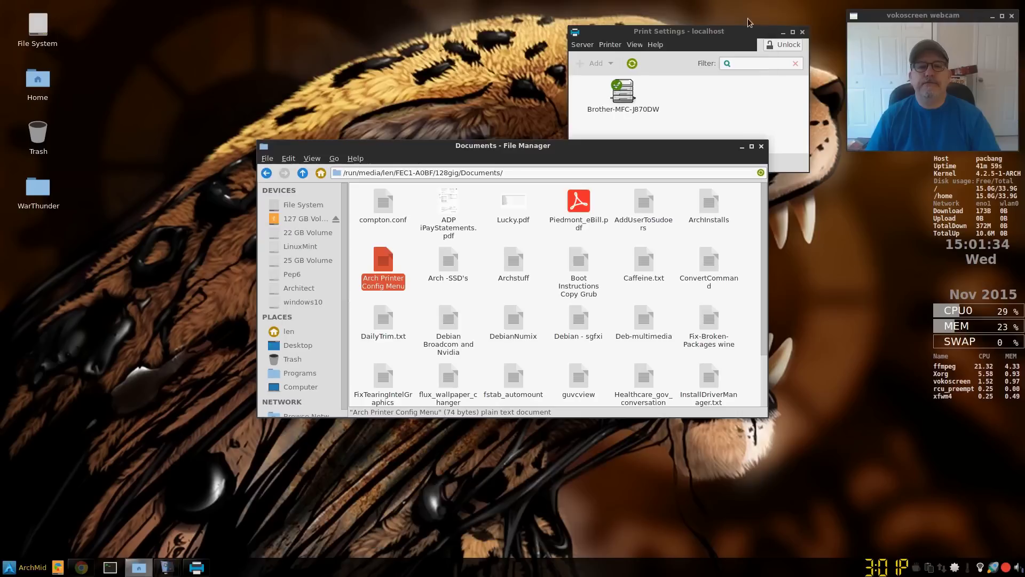
Step: Close the file manager, then center the Print Settings window and close it
click(762, 147)
drag(713, 36, 485, 172)
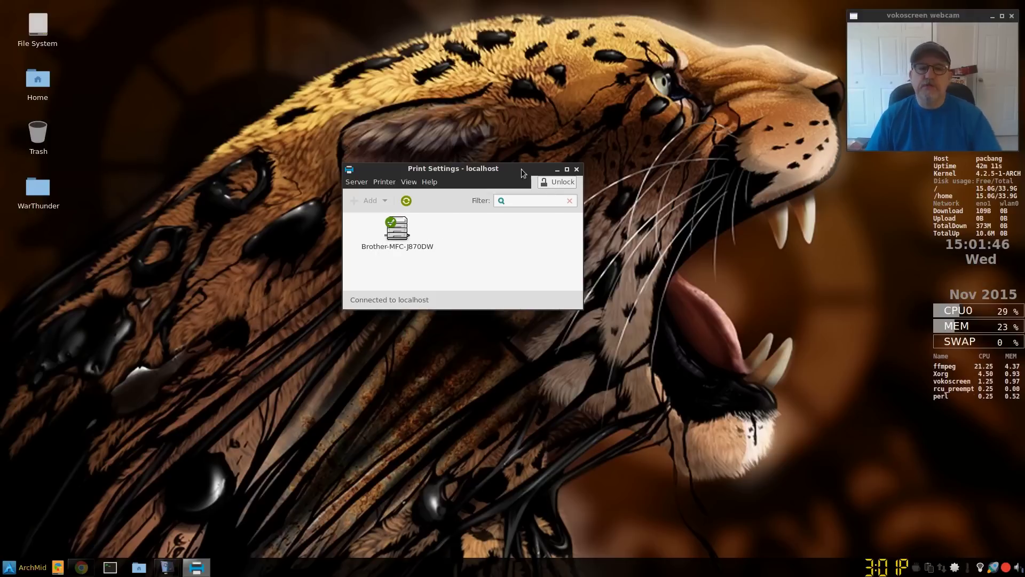
click(576, 170)
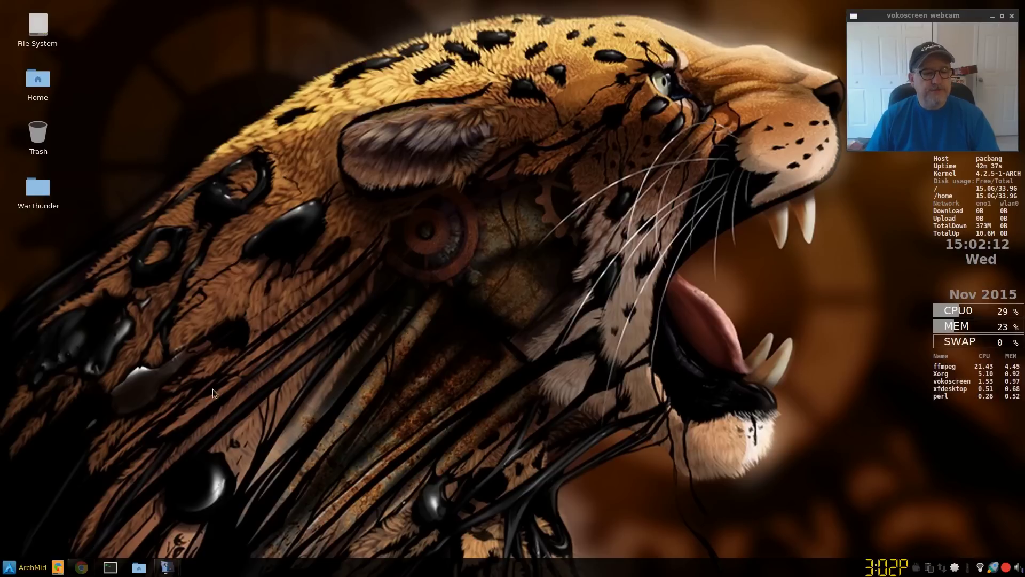
click(13, 569)
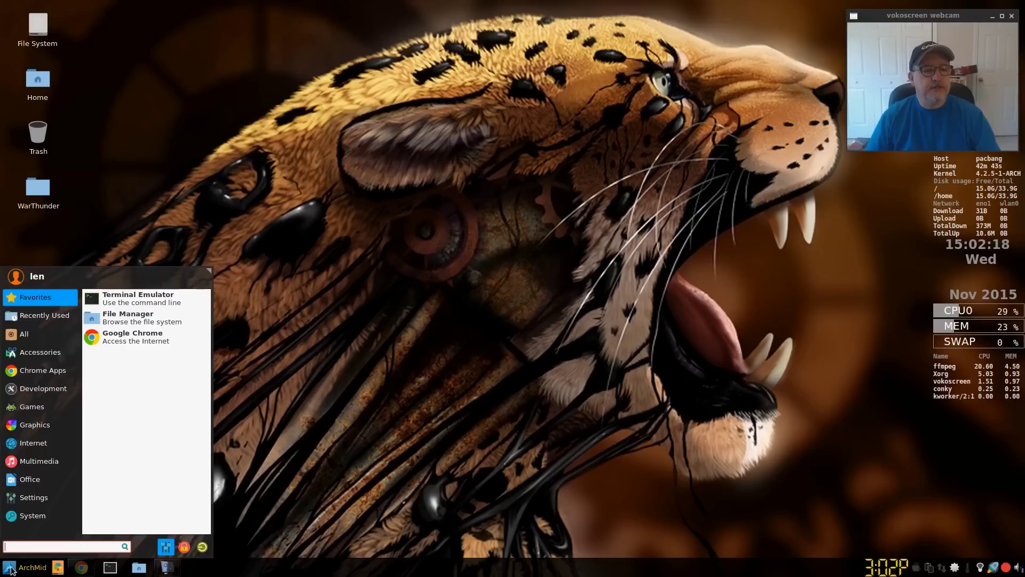
mouse_move(24, 370)
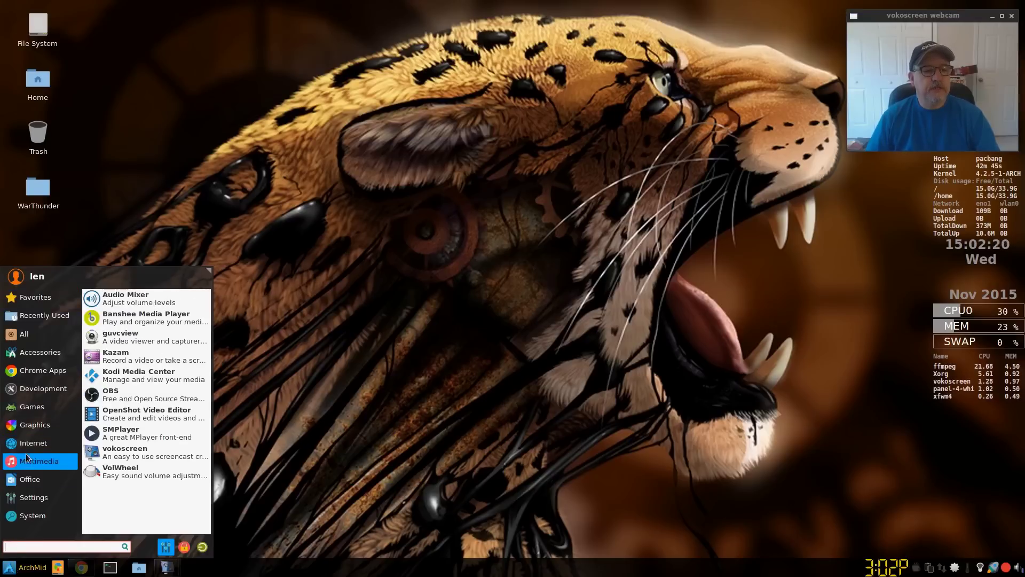
mouse_move(32, 479)
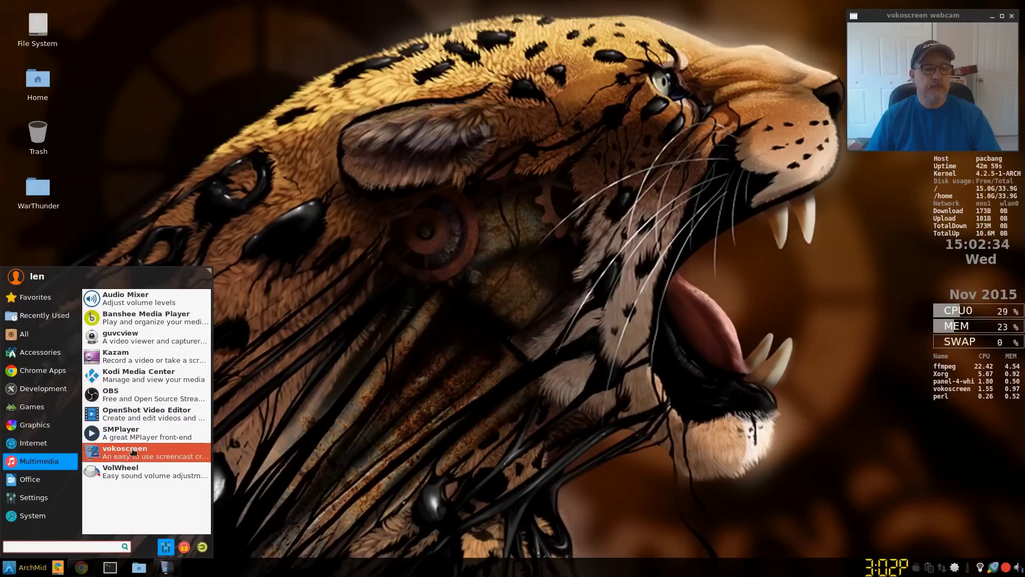
click(268, 418)
click(30, 568)
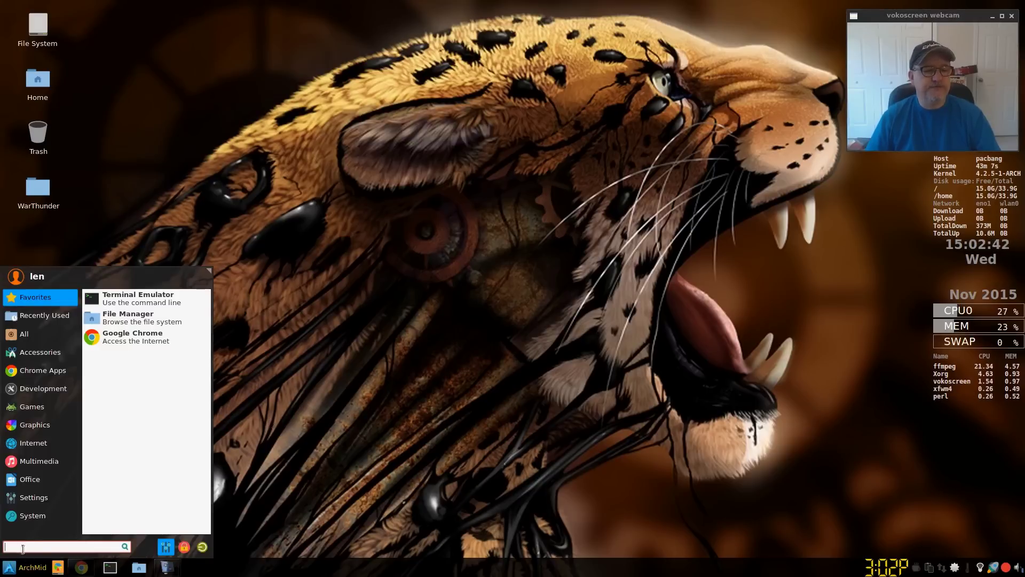
click(29, 480)
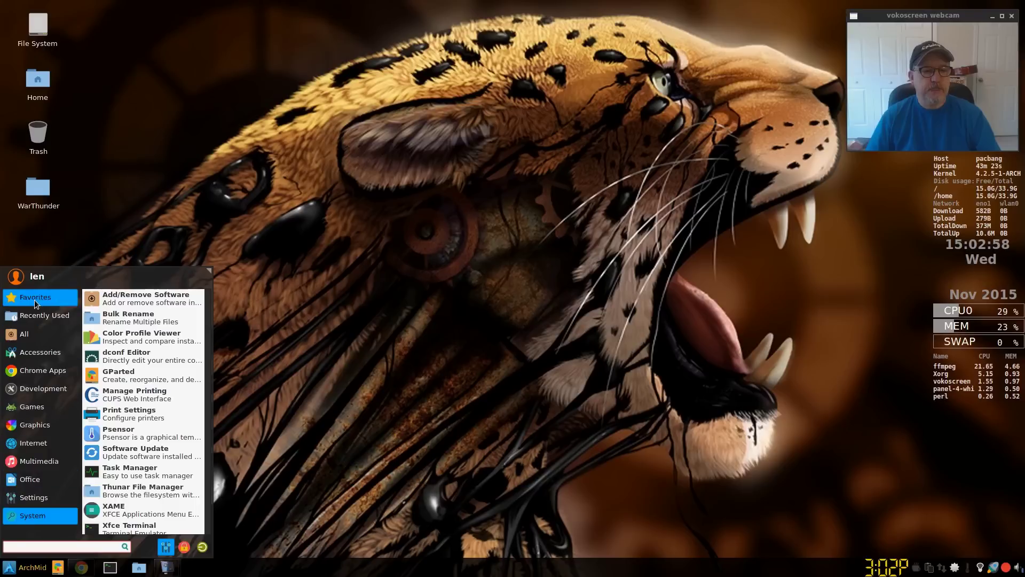
click(257, 260)
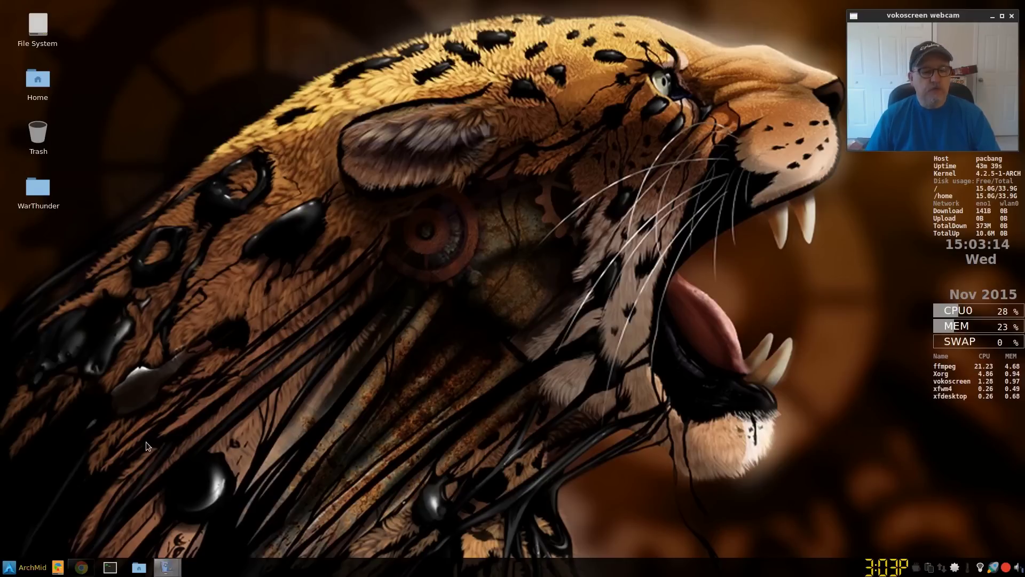
Step: Bring Chrome's midfingr Videos page to the front and shift the window slightly up
click(81, 567)
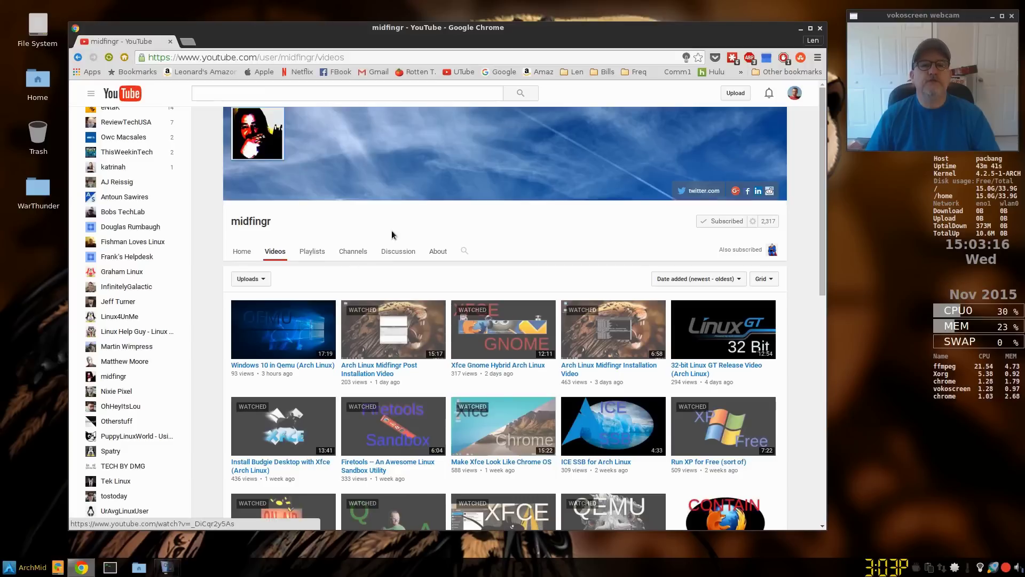
drag(516, 34, 522, 24)
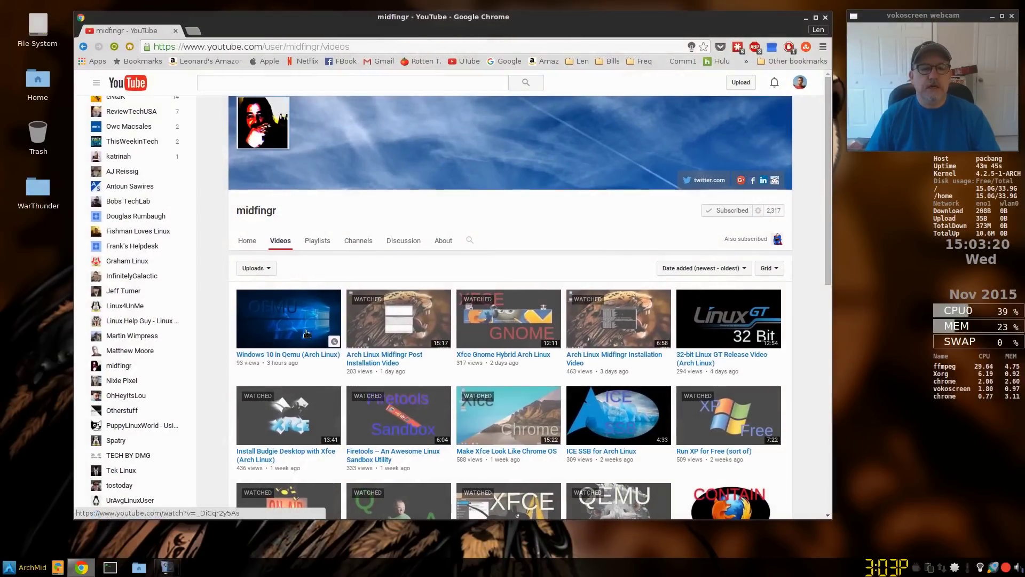